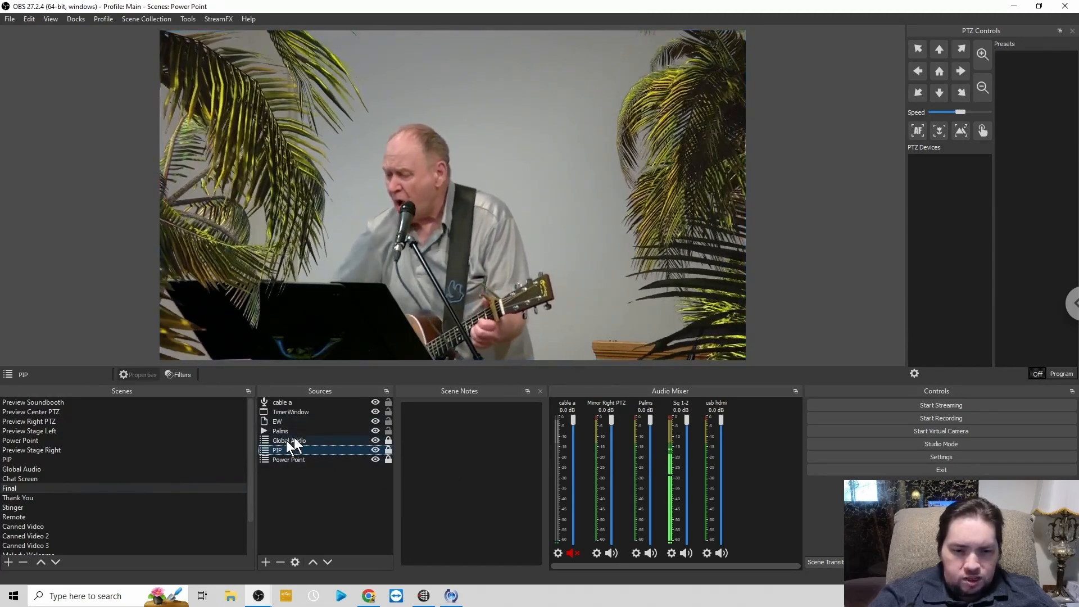
- Change the local file of the Palms media source to palm_alpha.webm from the Videos folder
left_click(280, 432)
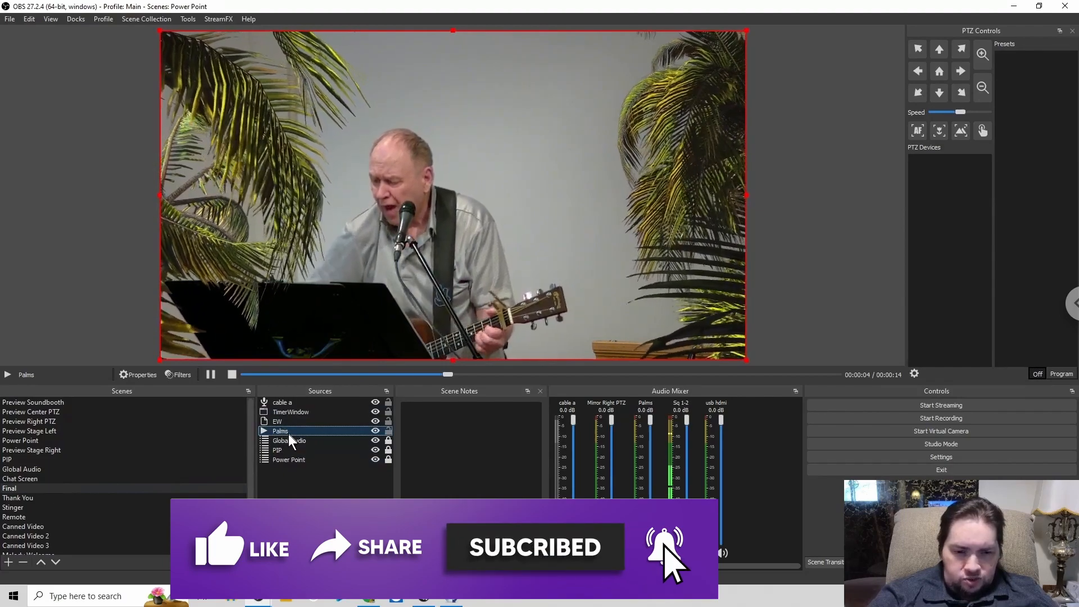
double_click(284, 430)
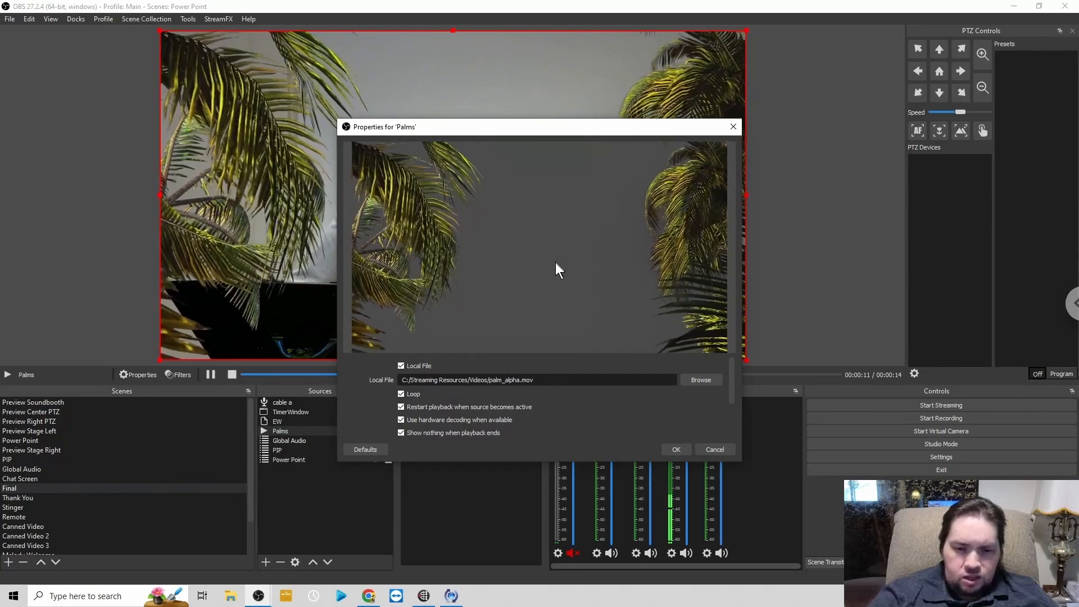
left_click(699, 379)
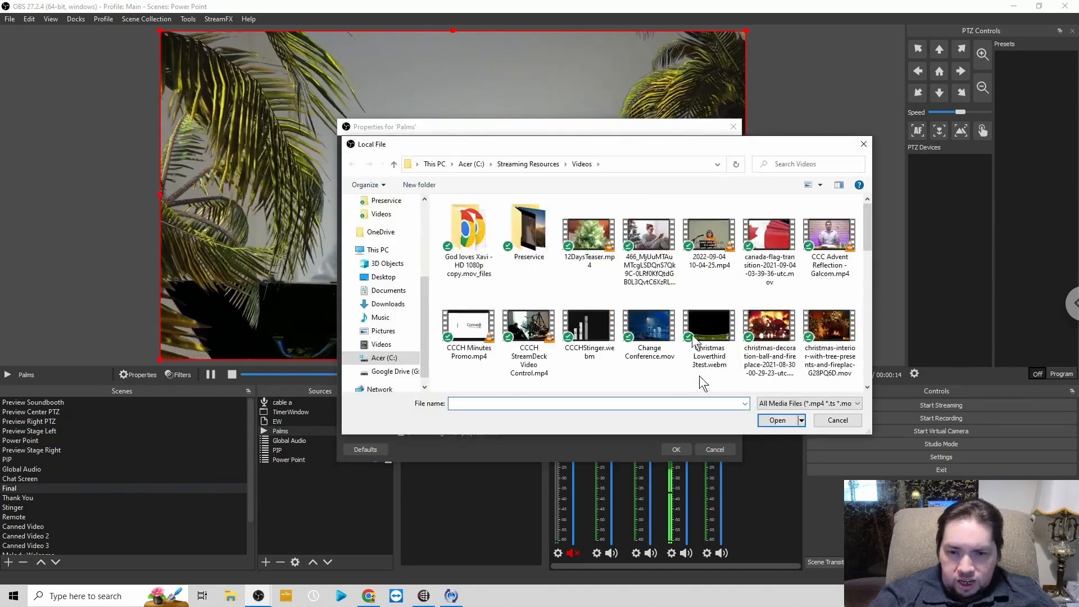
left_click(642, 223)
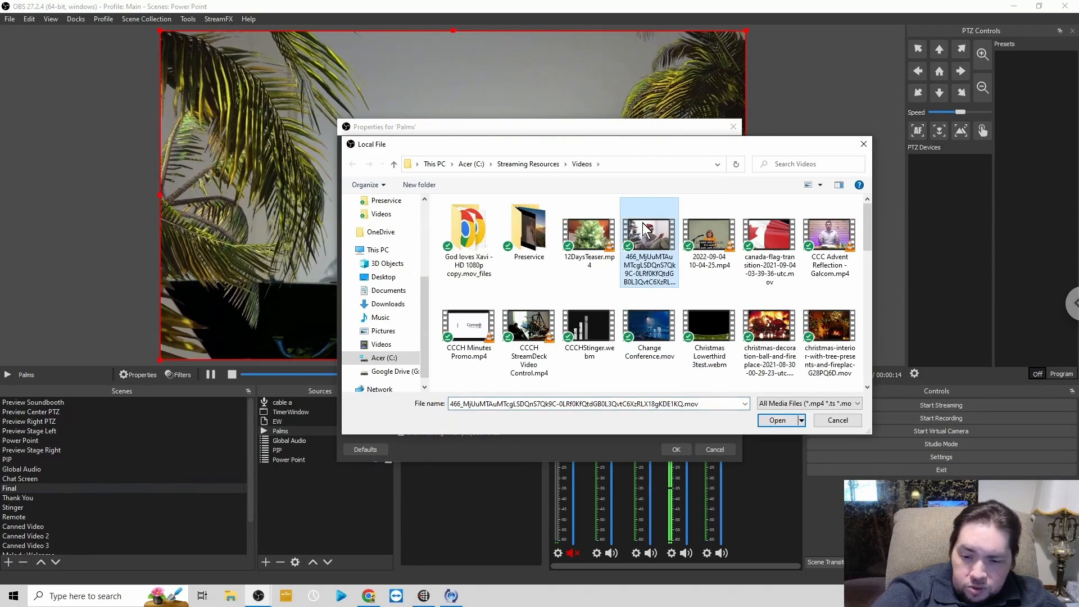
scroll(642, 223, "down", 5)
left_click(642, 222)
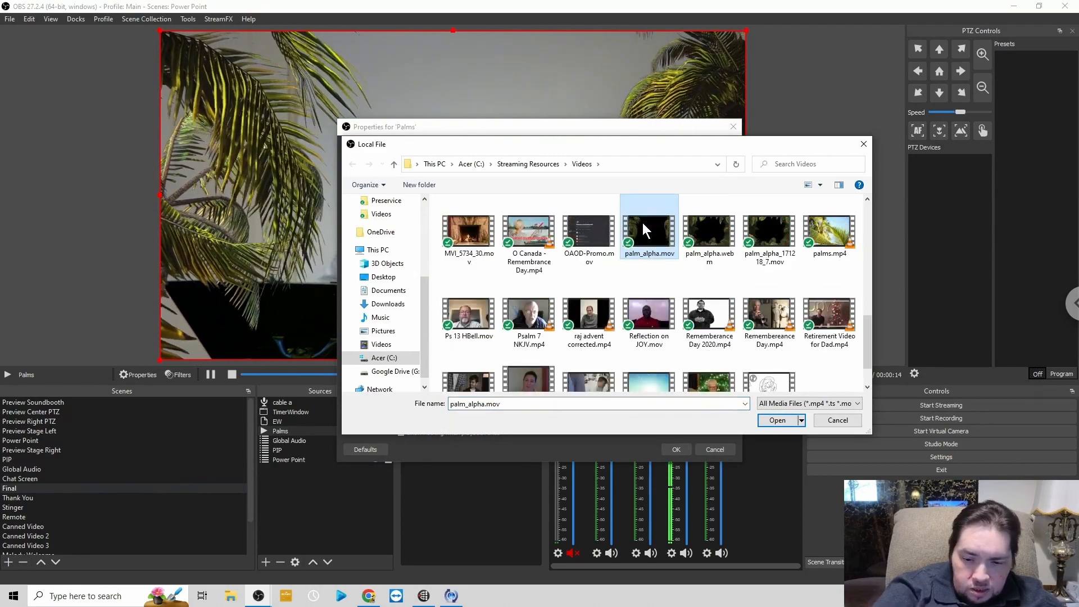
key("l")
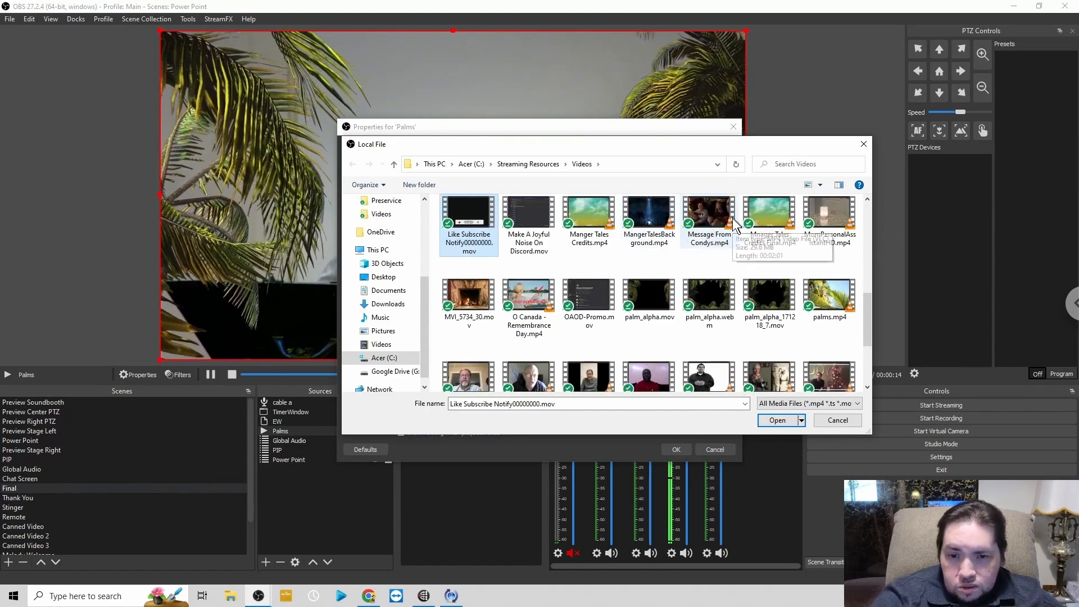
double_click(715, 292)
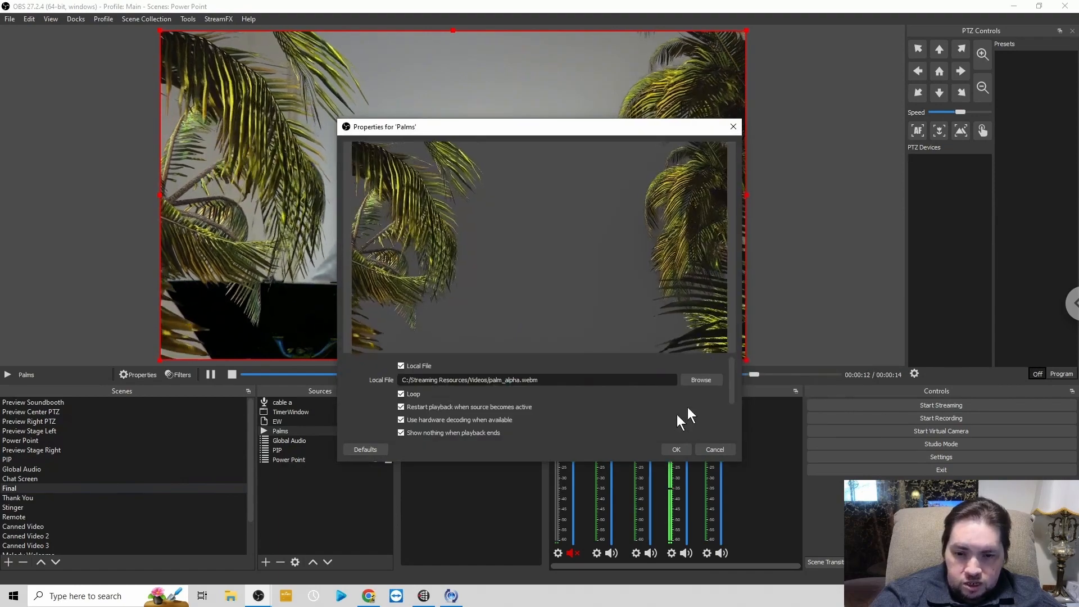
left_click(676, 450)
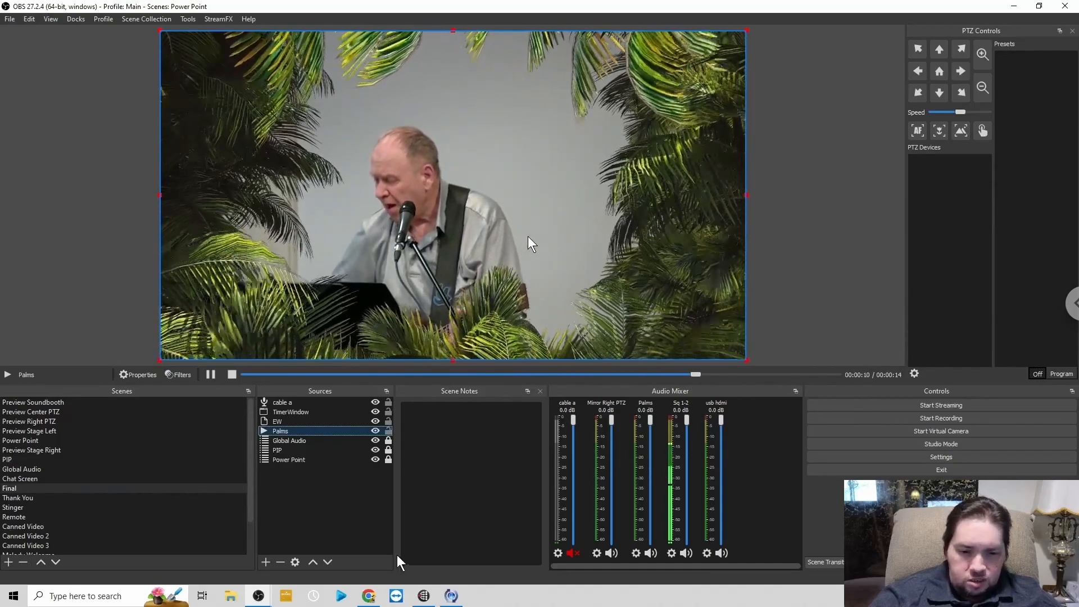
- Switch to Chrome and look through the Envato Elements stock video results for "transparent palm branches"
left_click(369, 597)
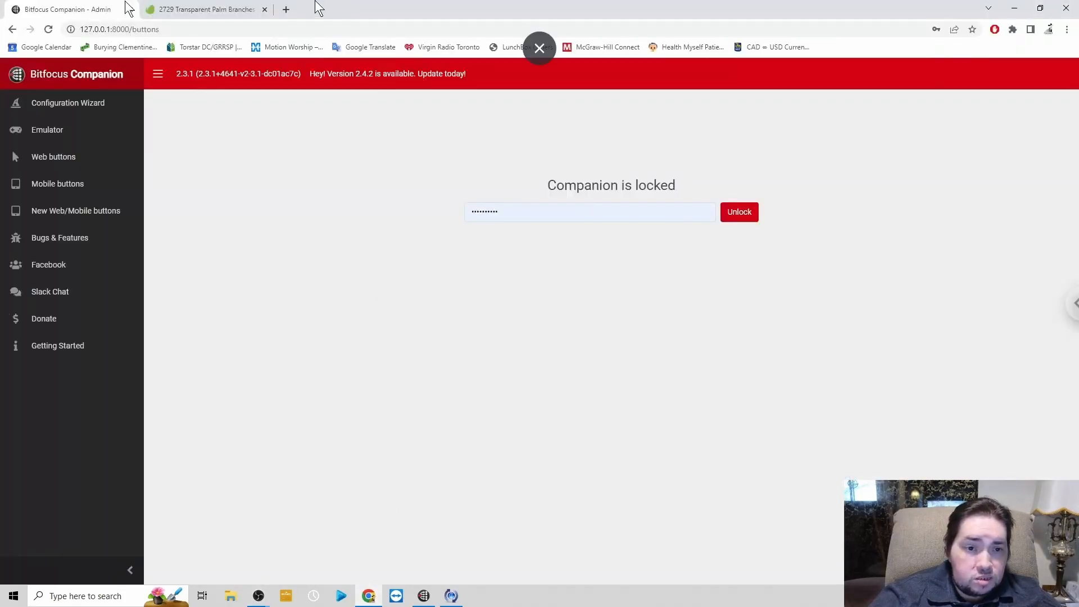
left_click(193, 10)
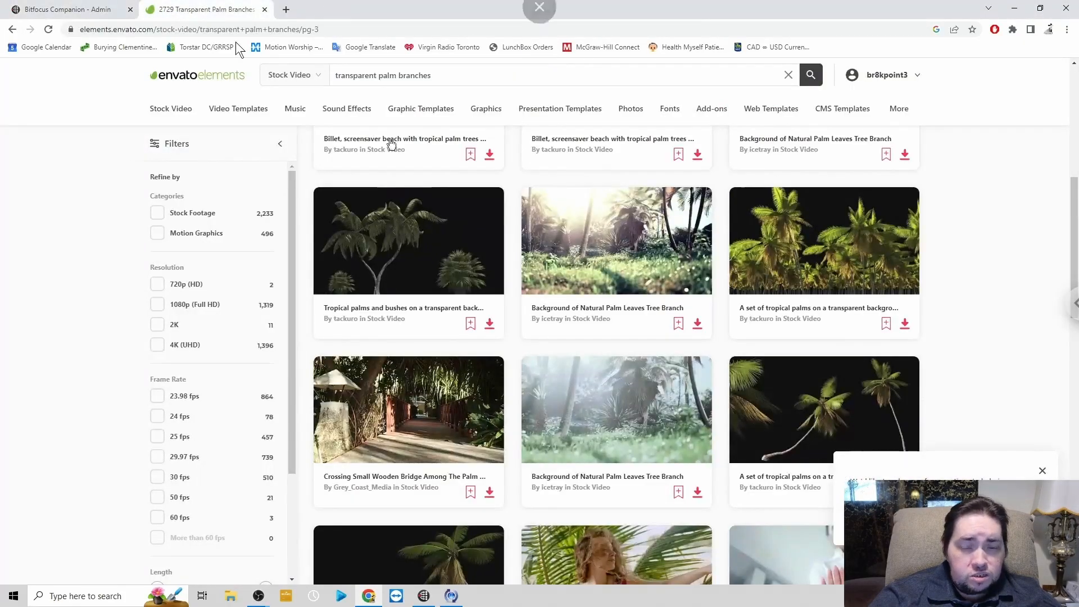
scroll(564, 304, "up", 10)
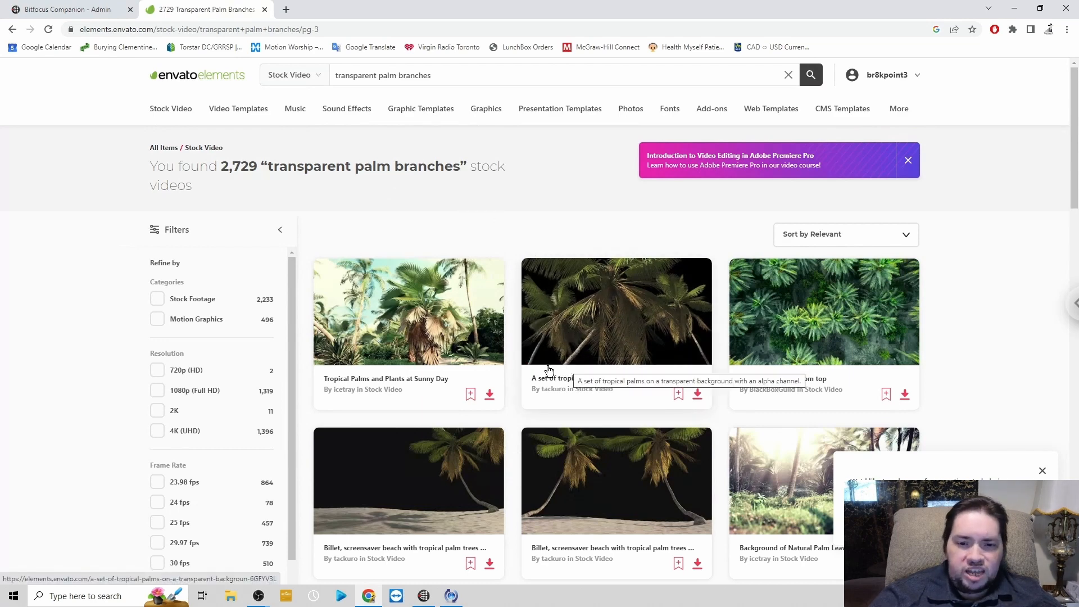
scroll(549, 370, "down", 2)
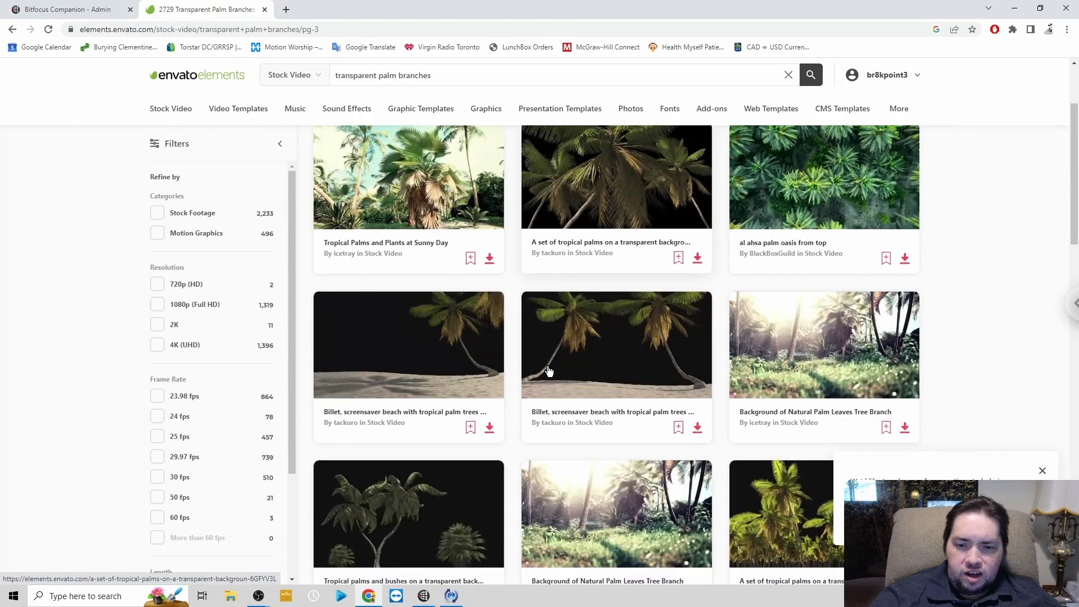
scroll(550, 370, "down", 2)
scroll(550, 370, "down", 5)
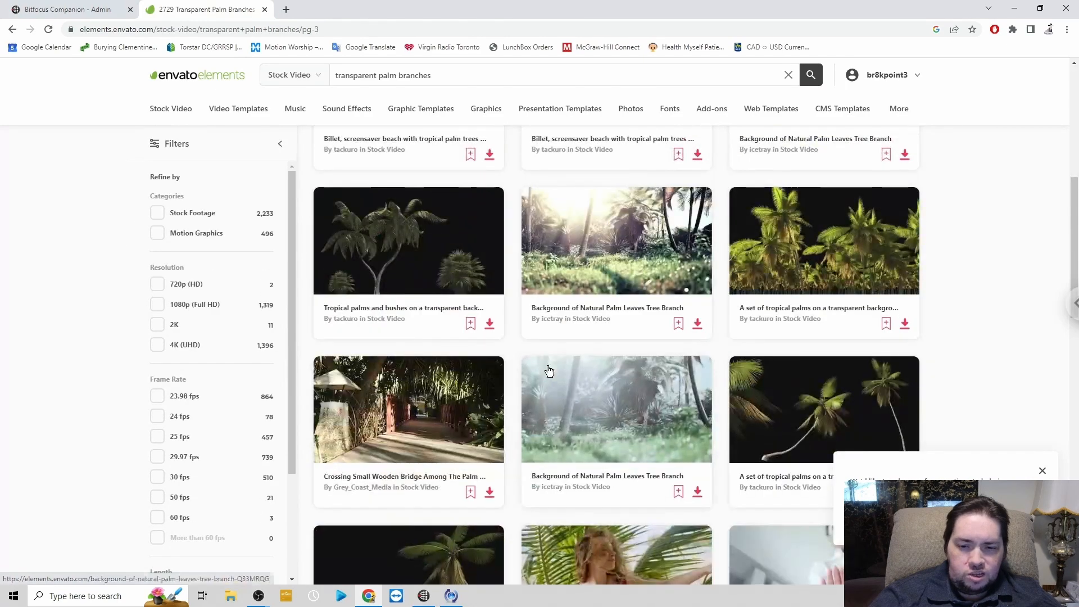
scroll(550, 370, "down", 3)
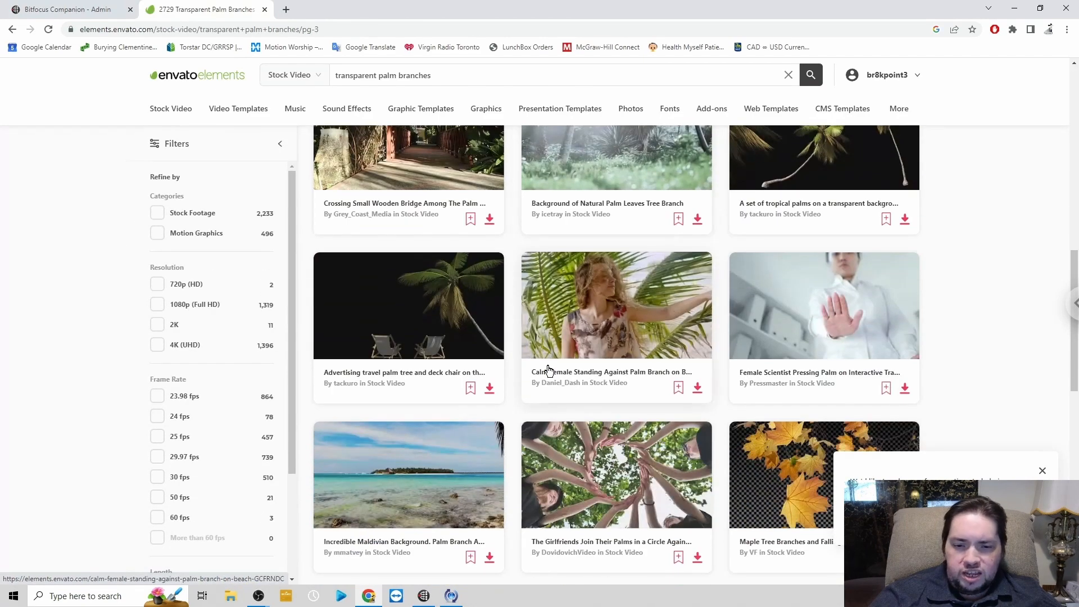
scroll(561, 351, "down", 4)
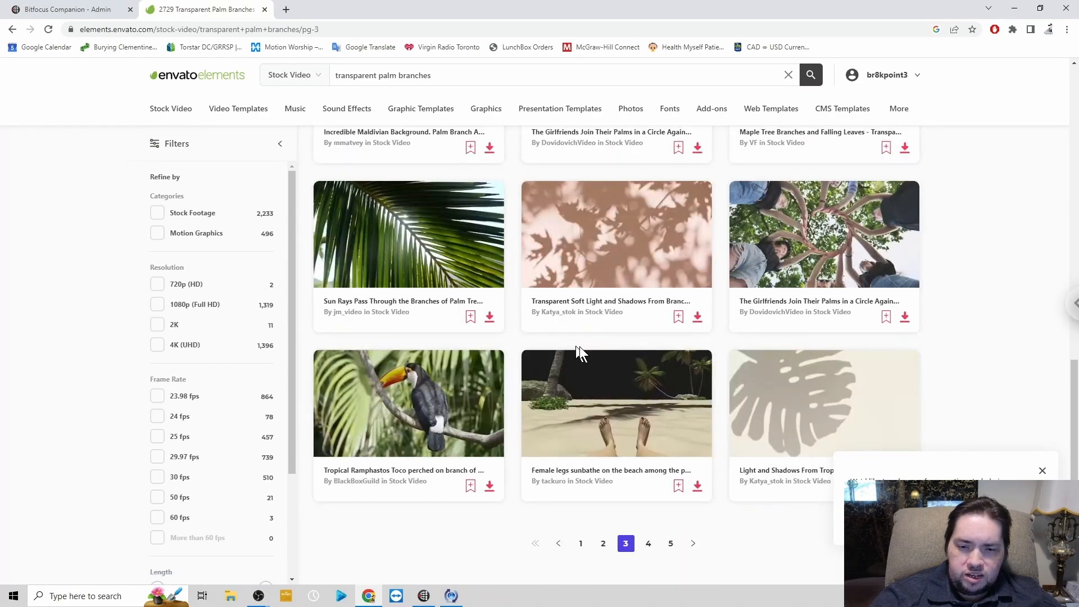
- Return to the main OBS window and hide the Palms source in the Final scene, and show it again
left_click(258, 597)
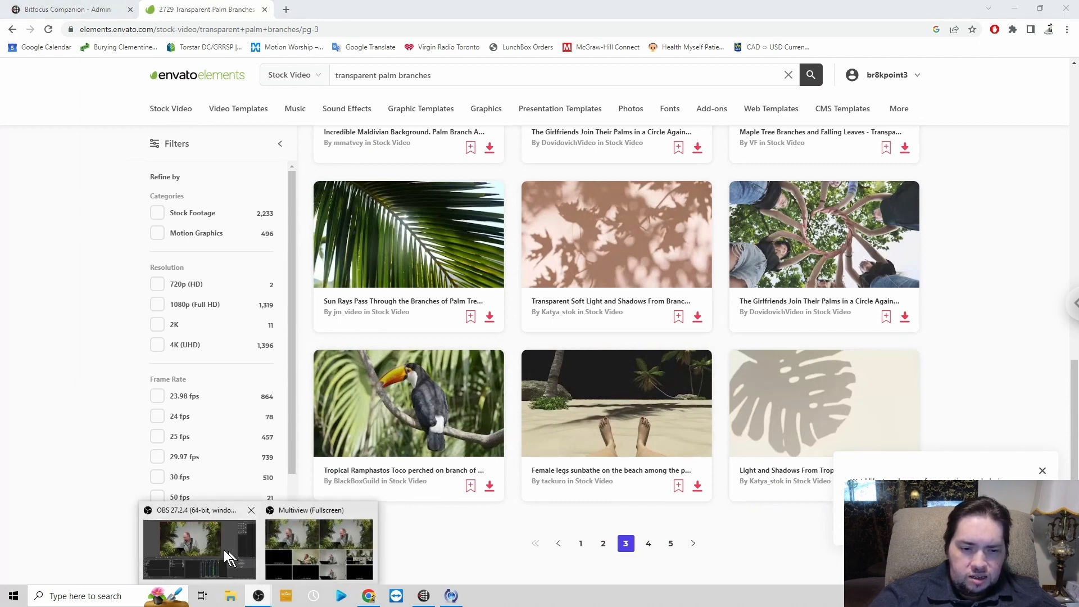
mouse_move(224, 549)
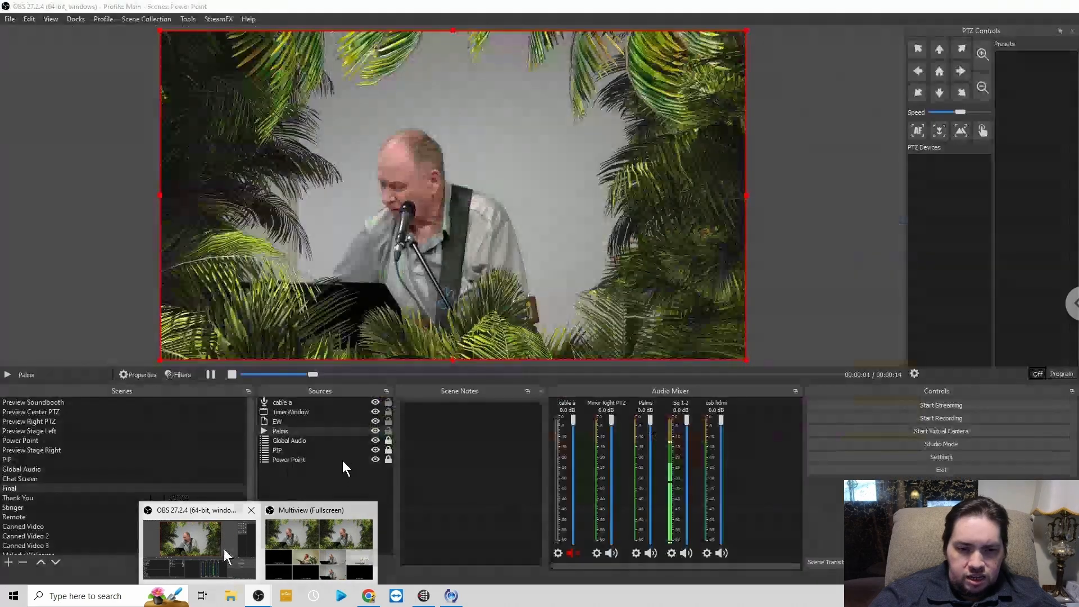
left_click(224, 549)
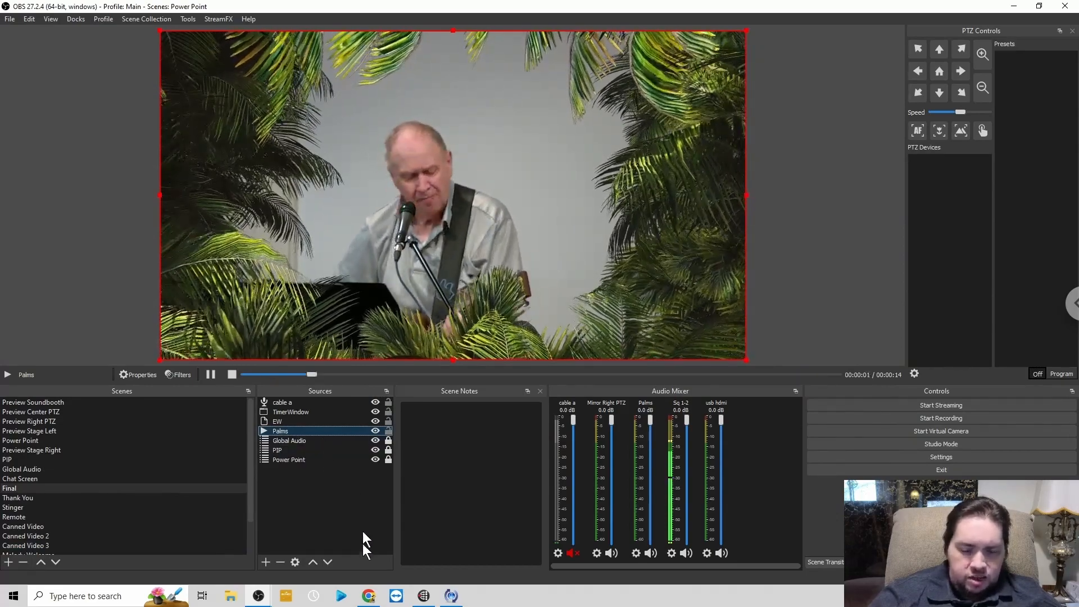
mouse_move(369, 590)
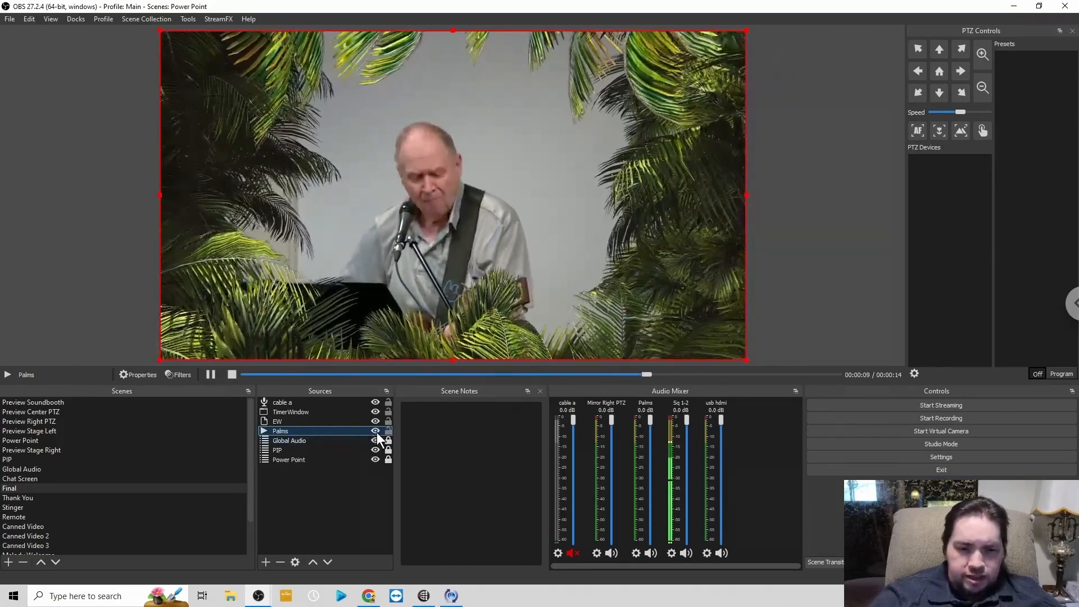
left_click(377, 433)
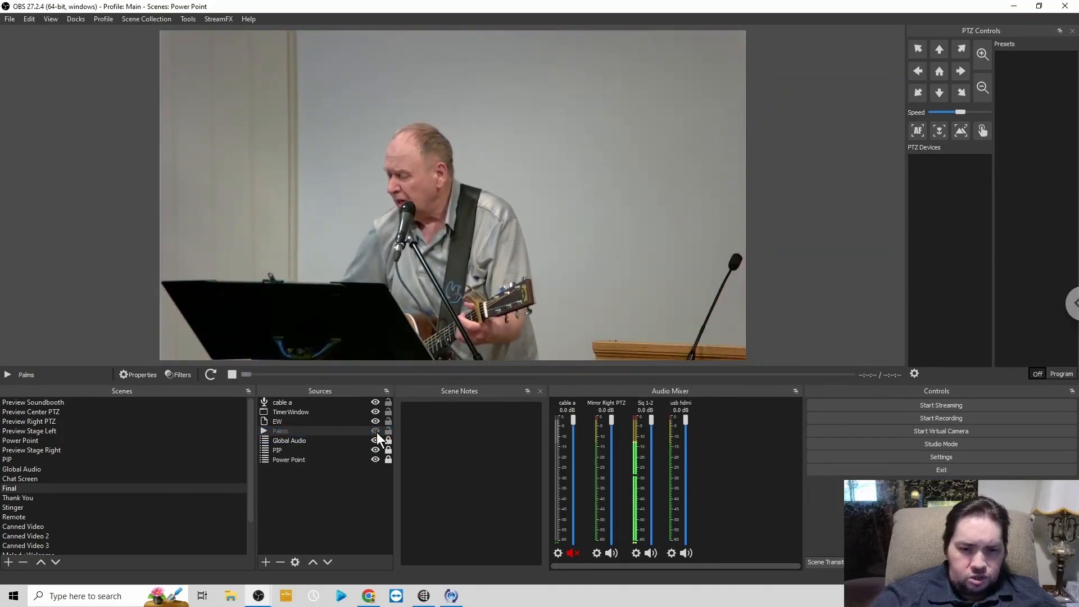
left_click(377, 433)
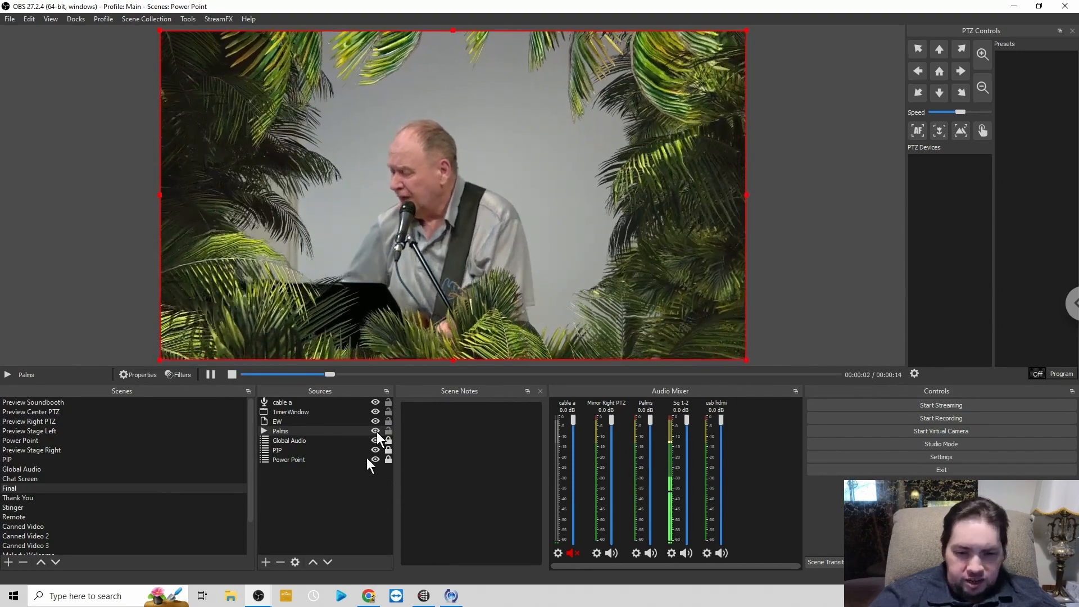
- Switch to the Bitfocus Companion admin page in Chrome and unlock it with the prefilled password
left_click(369, 597)
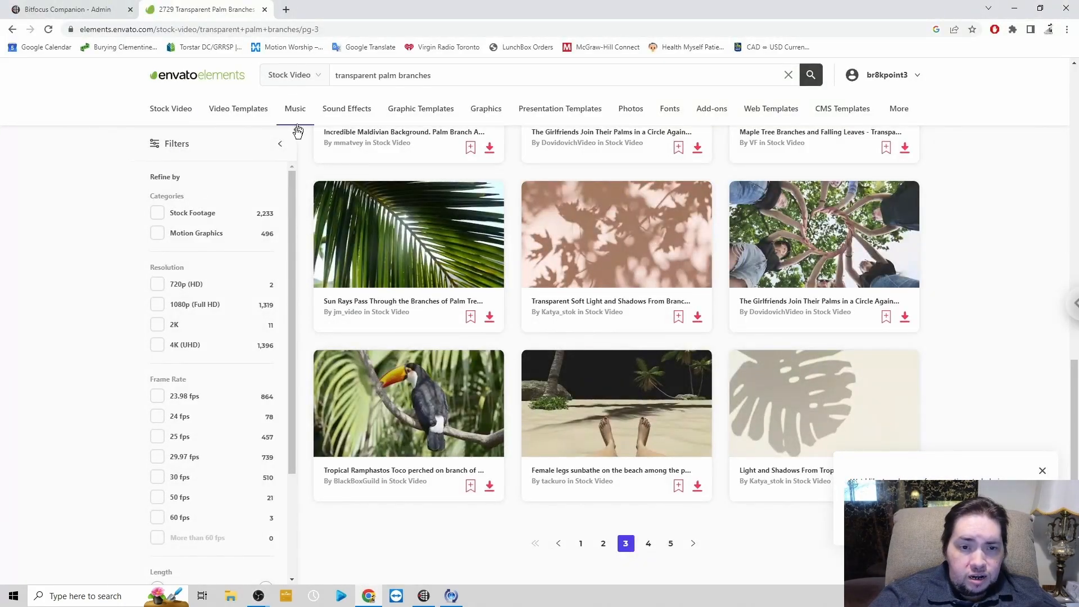
scroll(297, 133, "up", 6)
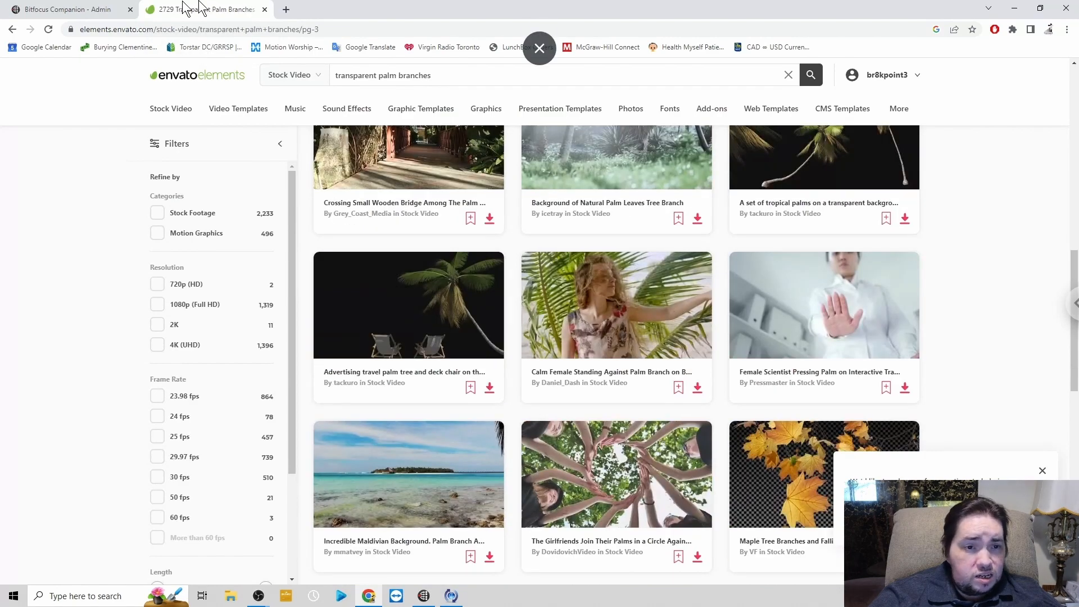
left_click(66, 10)
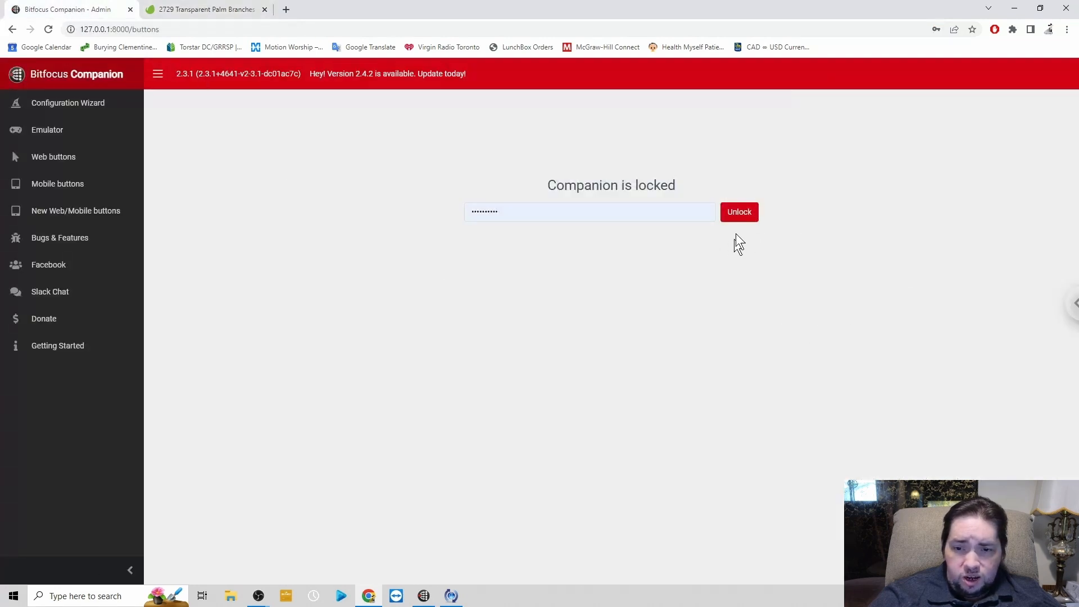
left_click(741, 212)
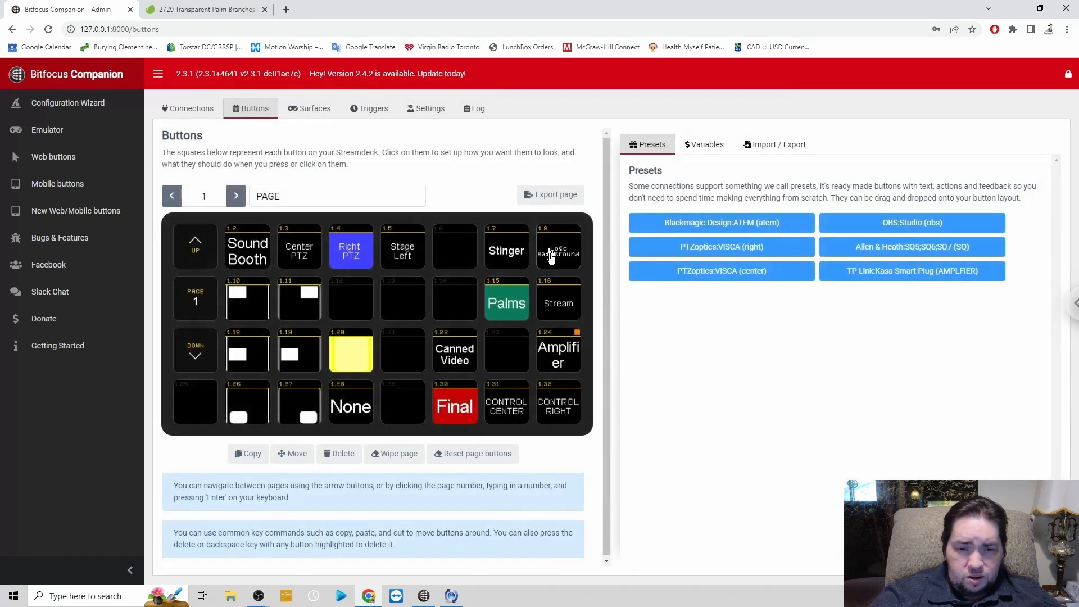
- Examine the press action and feedback settings of the Palms button in Companion, and return to the main OBS window
left_click(510, 306)
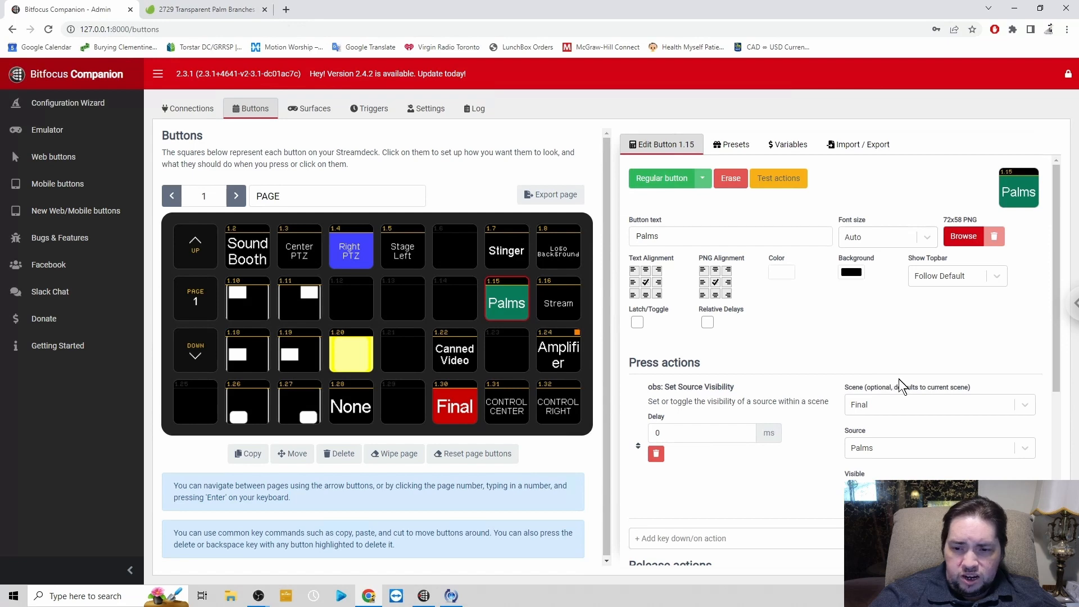
scroll(942, 396, "down", 2)
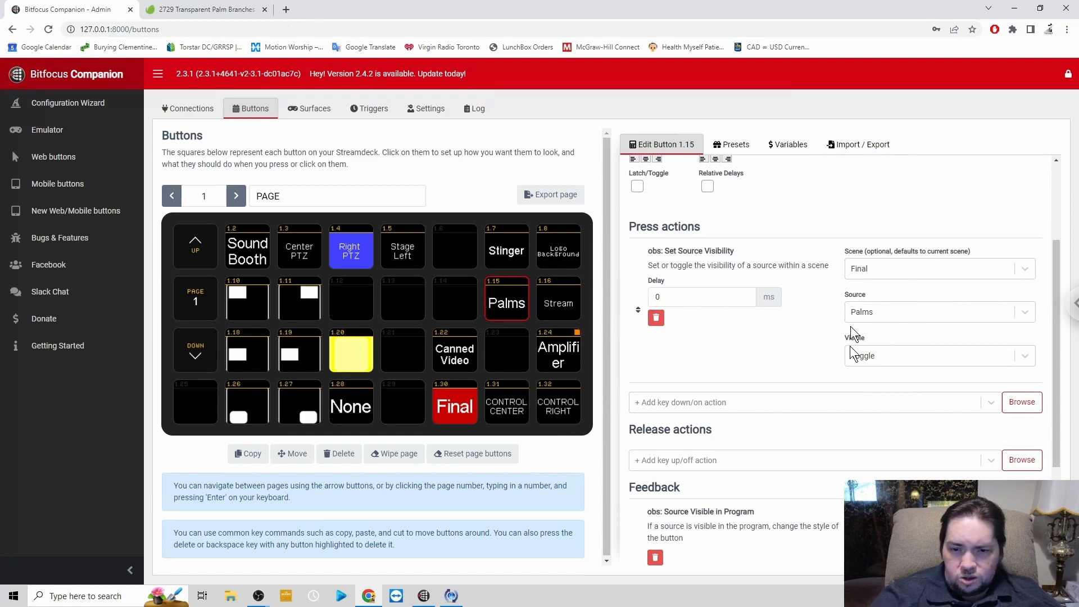
scroll(851, 383, "down", 3)
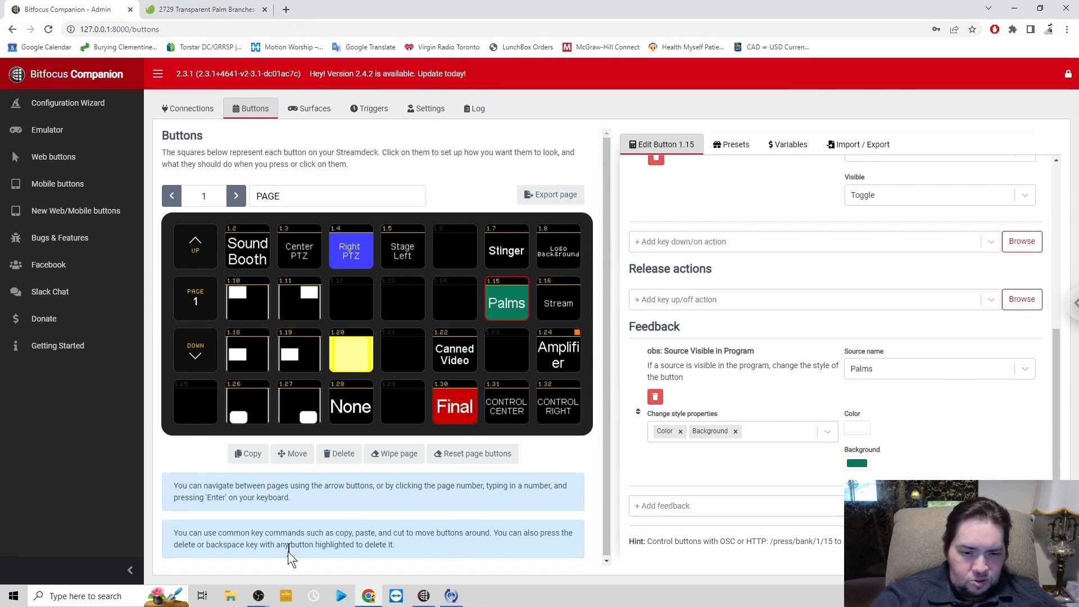
left_click(261, 597)
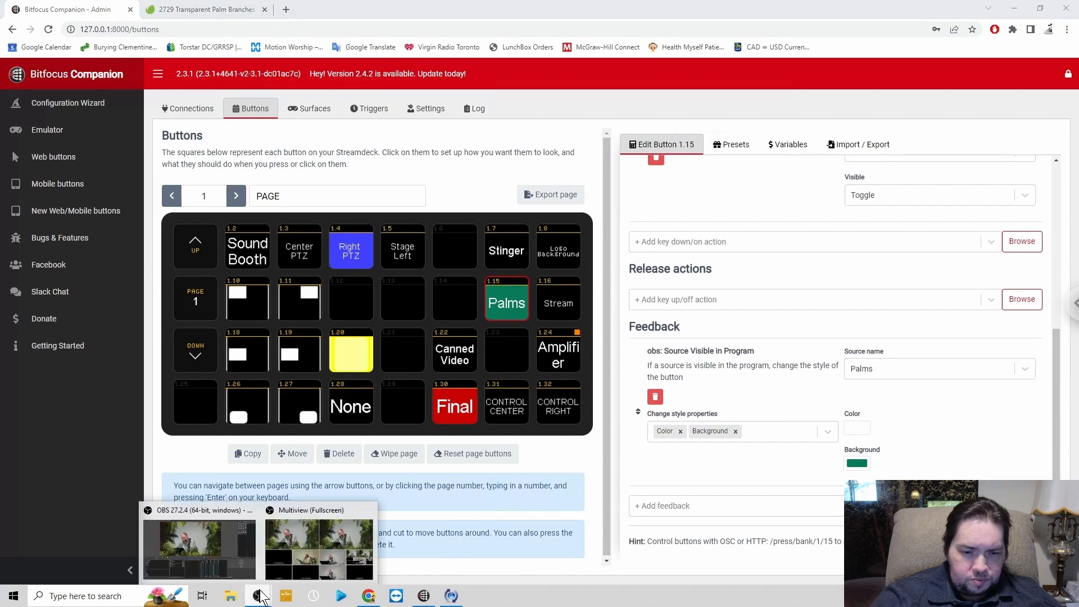
left_click(236, 562)
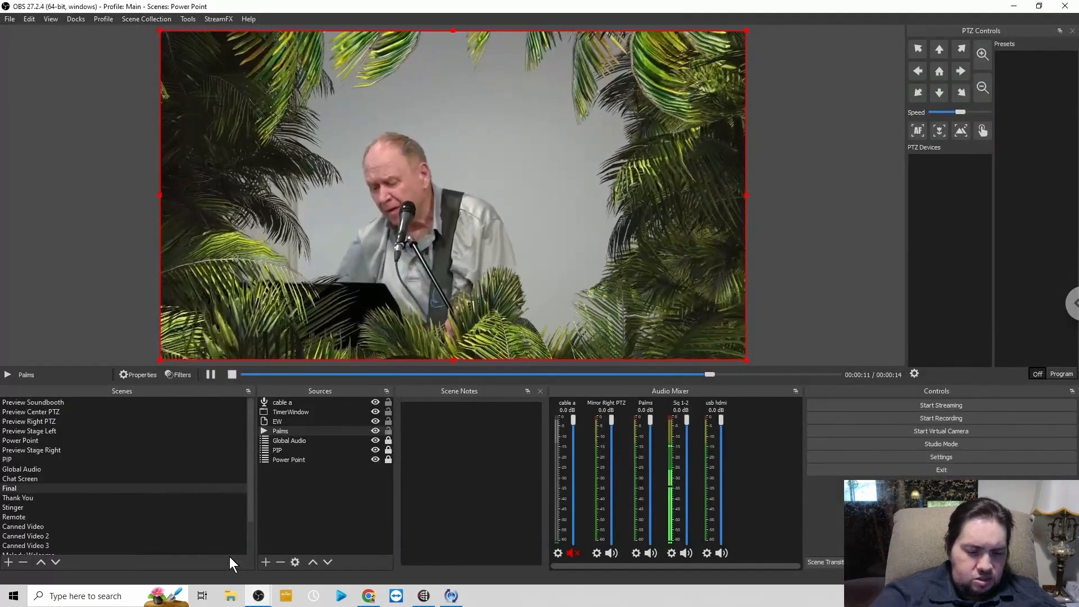